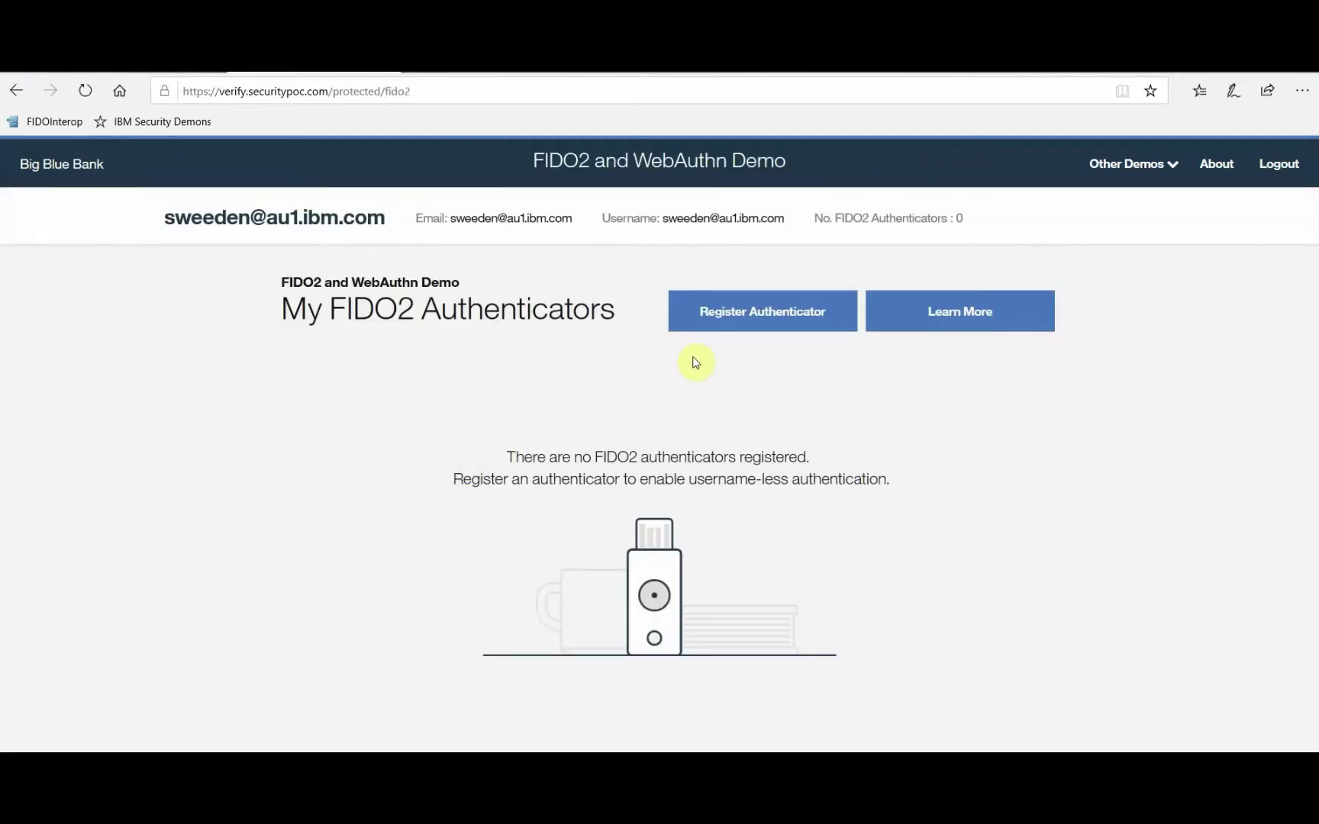
# Step: Start registering a username-less authenticator (Username-less Login True) and bring up the Windows Security prompt
pyautogui.click(767, 314)
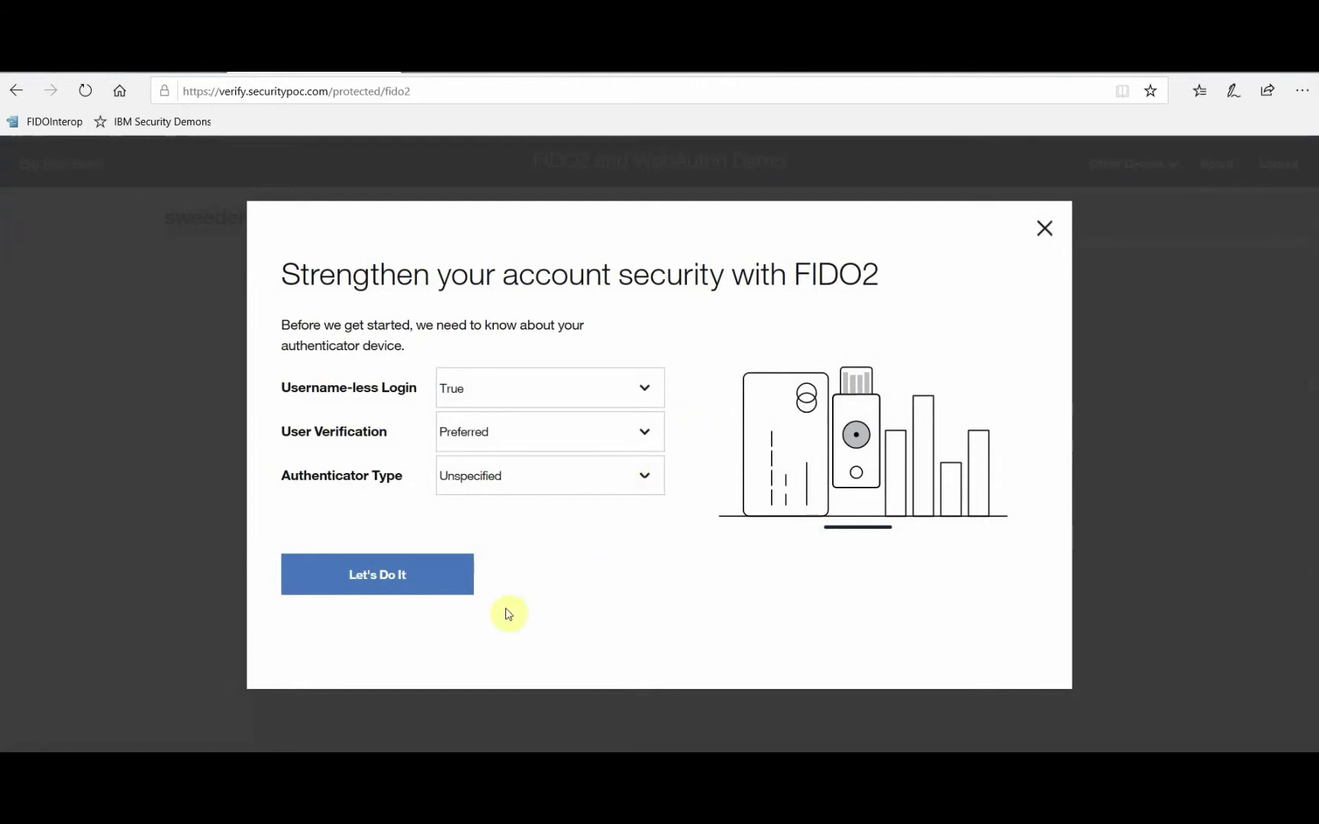
pyautogui.click(380, 576)
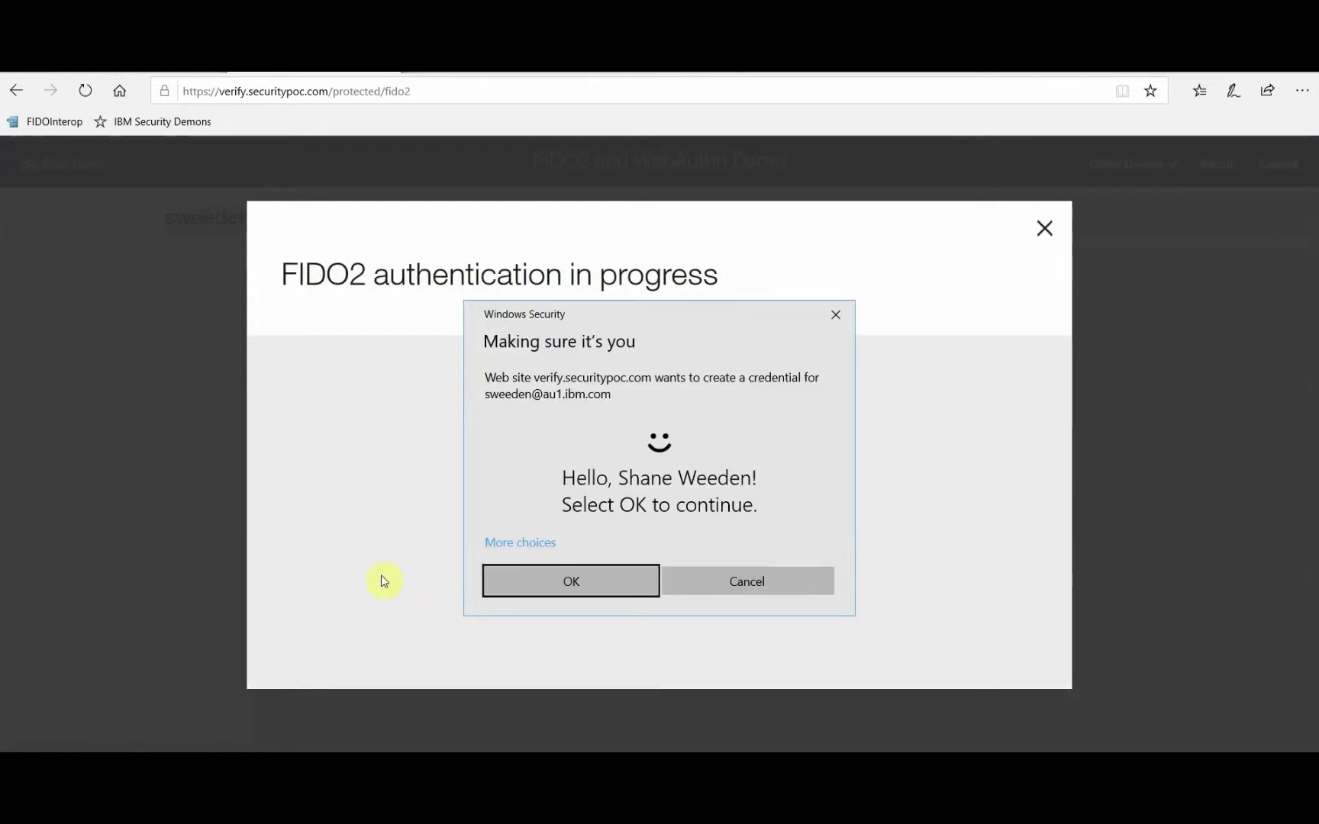
# Step: Confirm the credential in Windows Security and save the authenticator with friendly name 'Windows Hello'
pyautogui.click(529, 573)
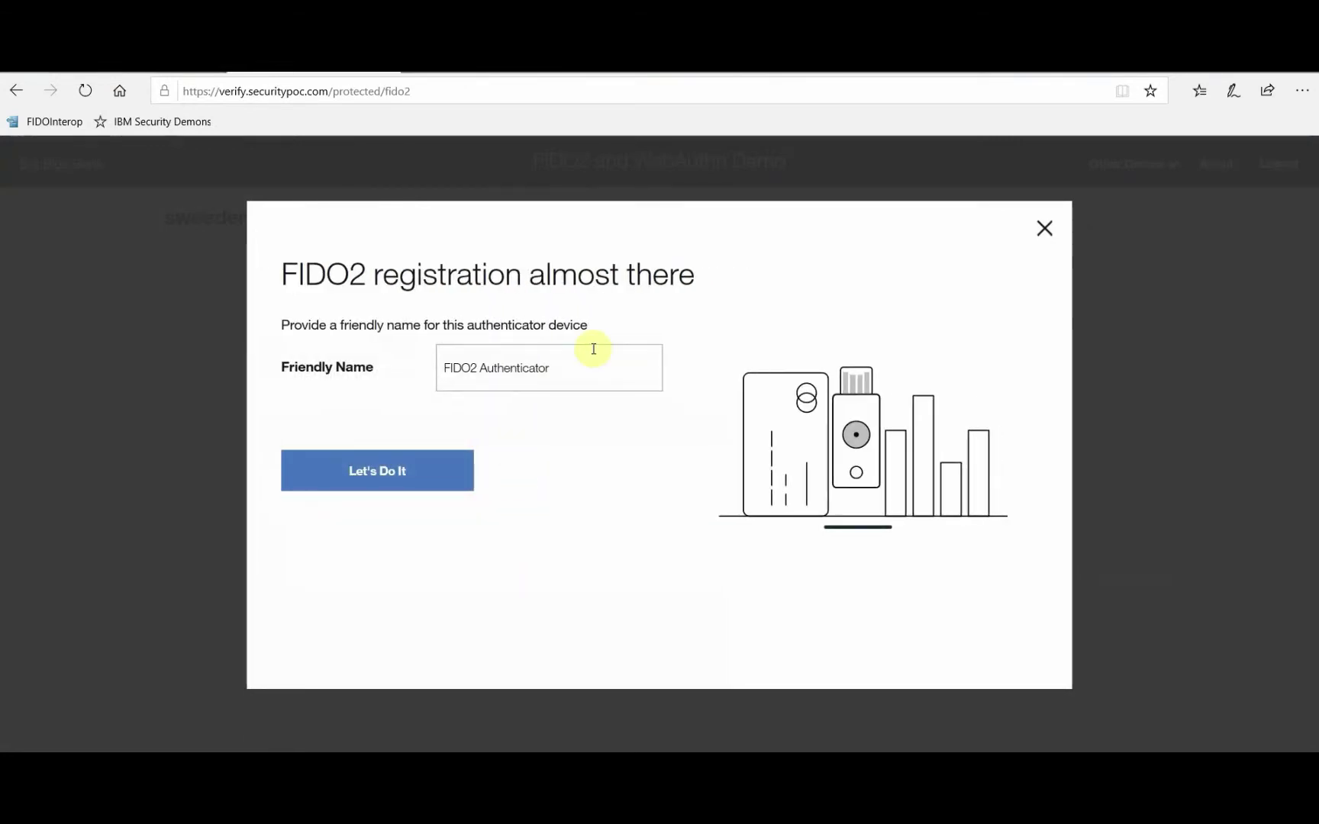
pyautogui.tripleClick(565, 375)
pyautogui.write('Windows Hello')
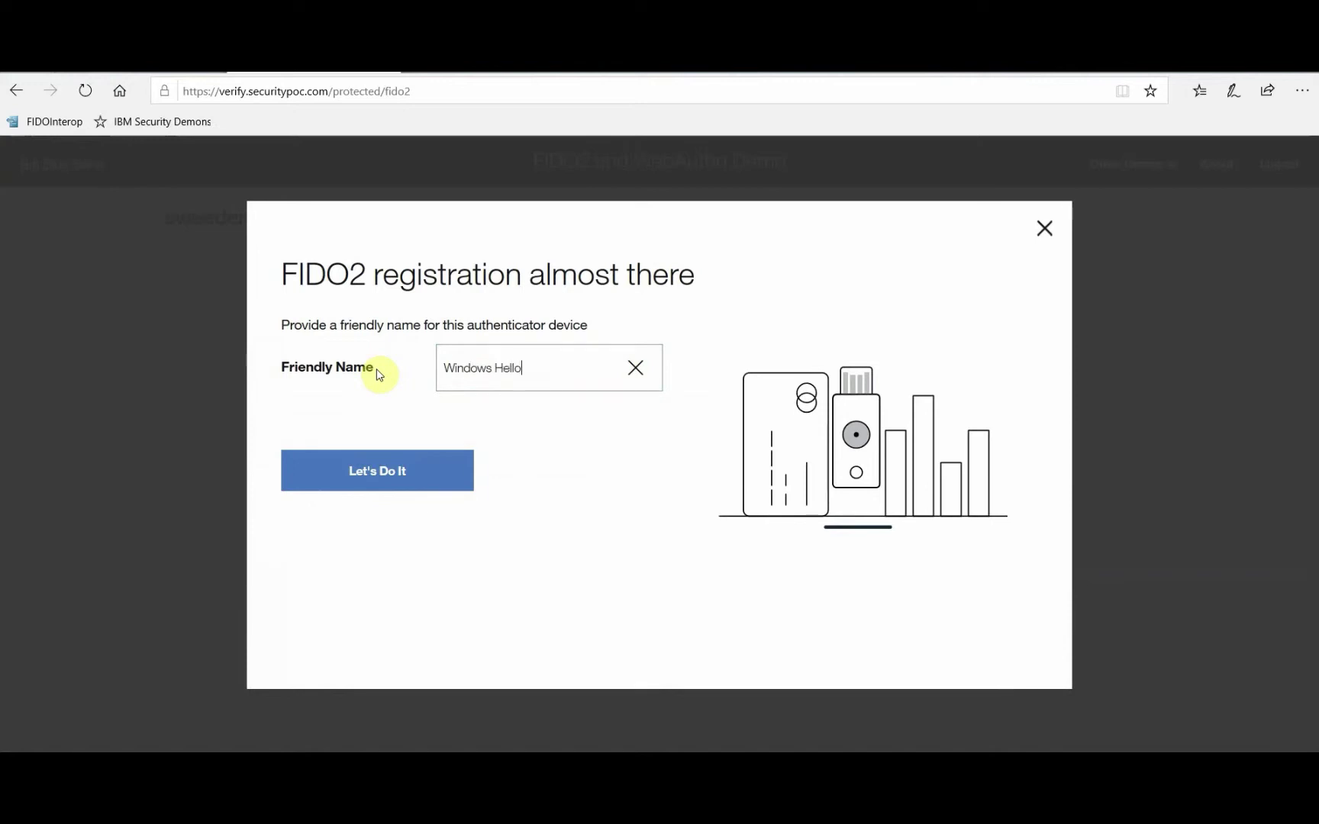
pyautogui.click(380, 472)
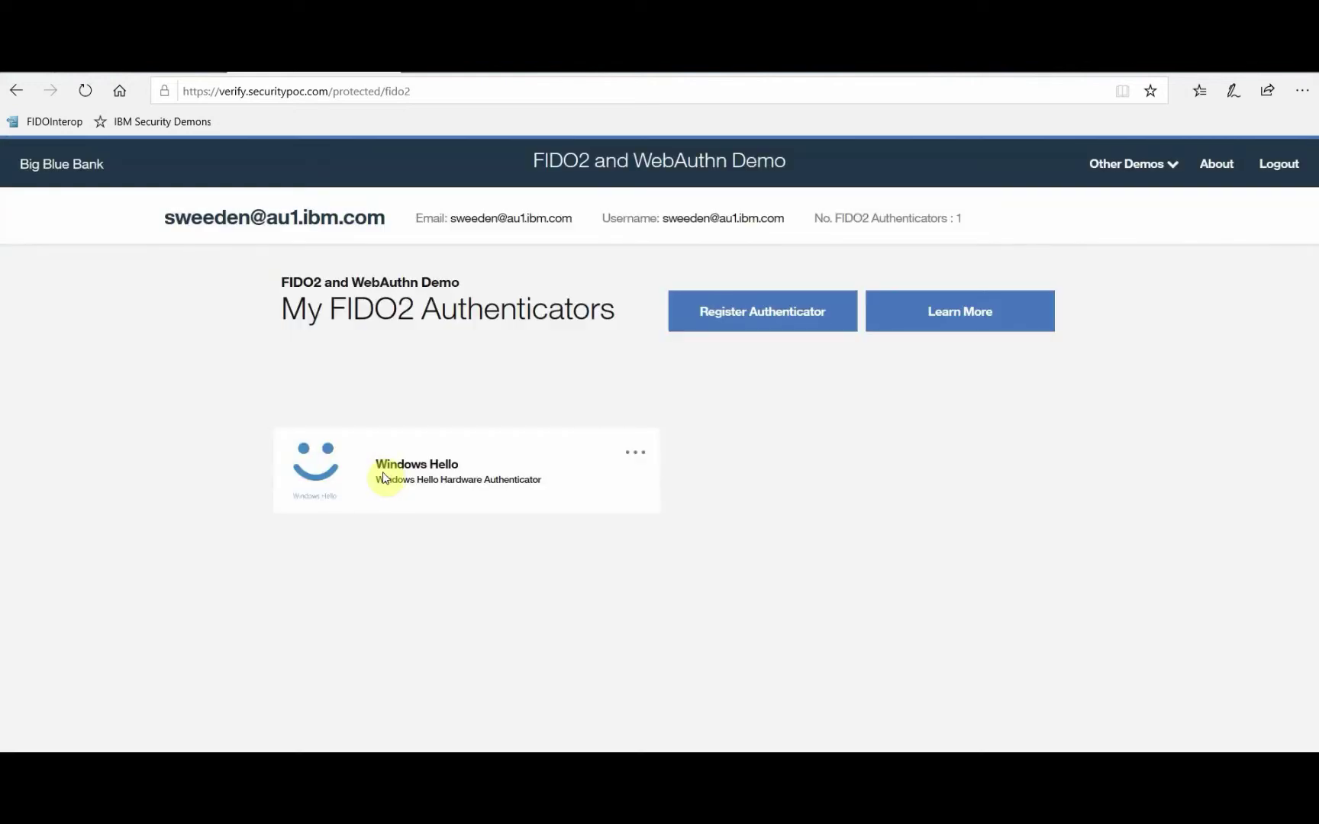
# Step: Test the Windows Hello authenticator with Test this Device, verifying by fingerprint
pyautogui.click(628, 460)
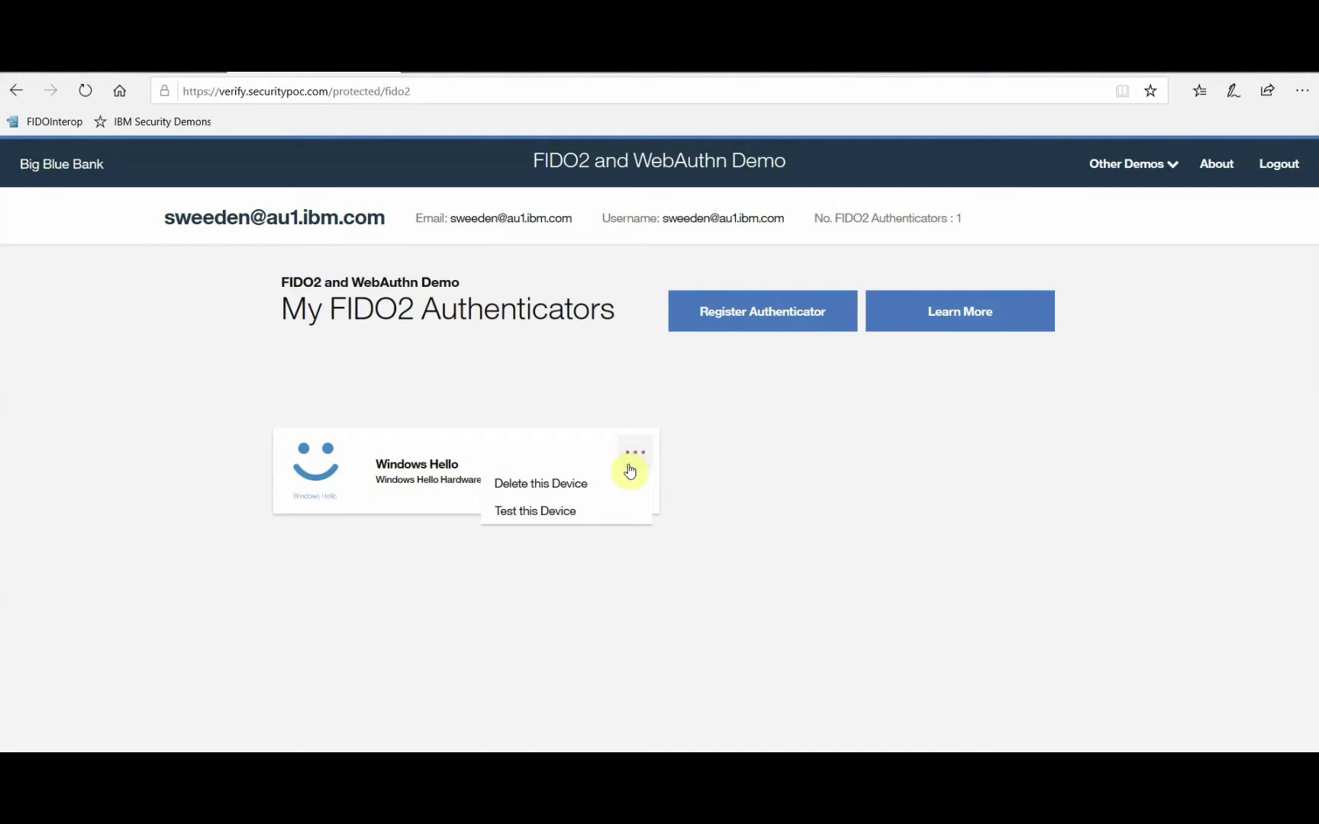
pyautogui.click(572, 518)
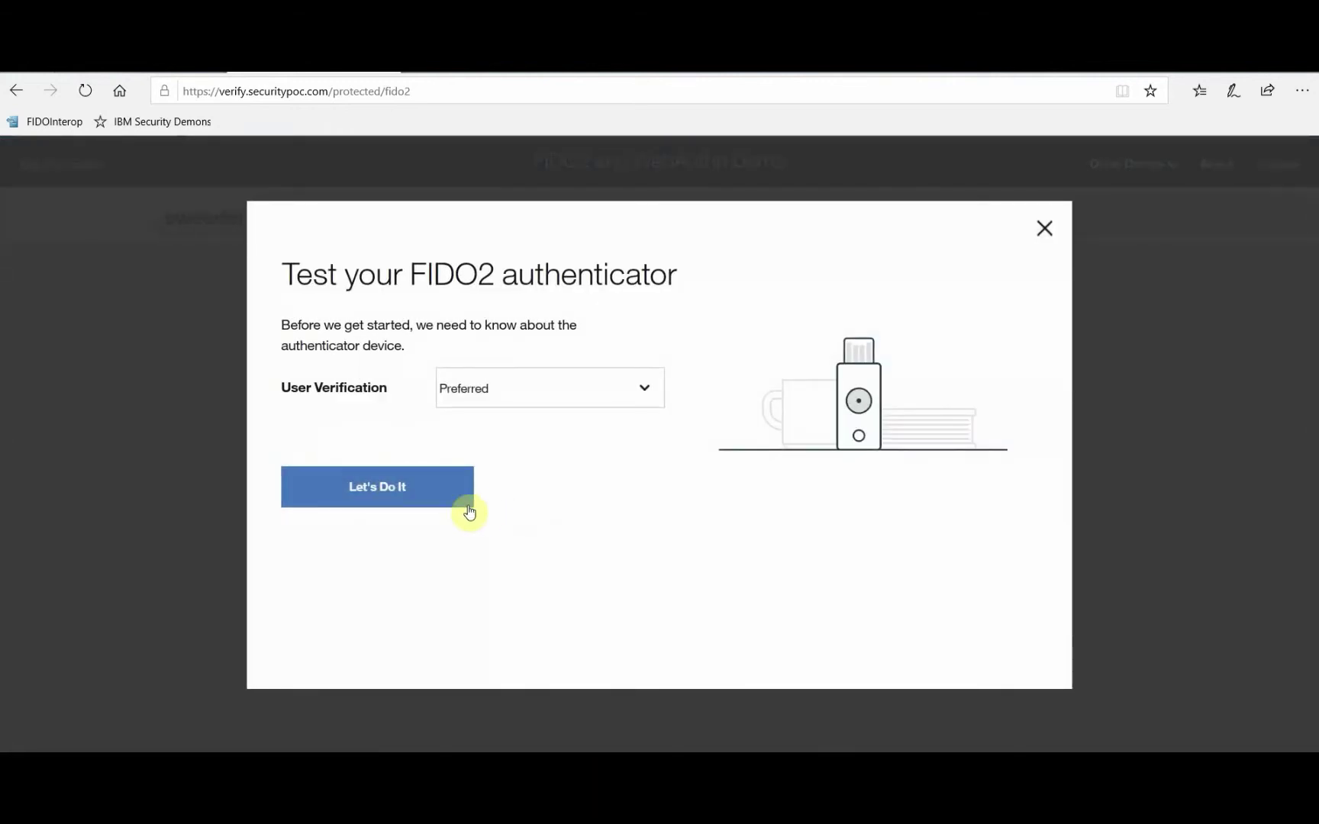
pyautogui.click(413, 495)
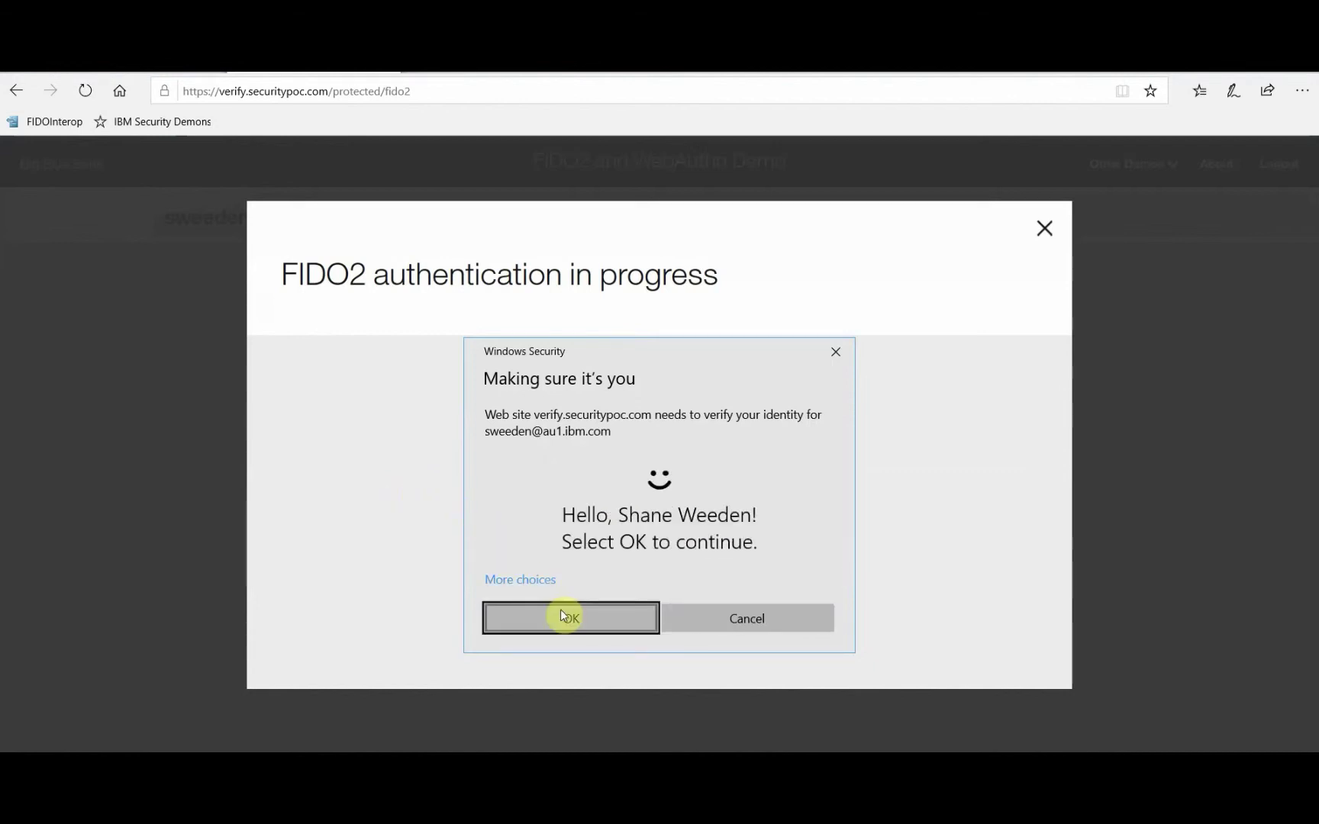
pyautogui.click(522, 582)
pyautogui.click(578, 680)
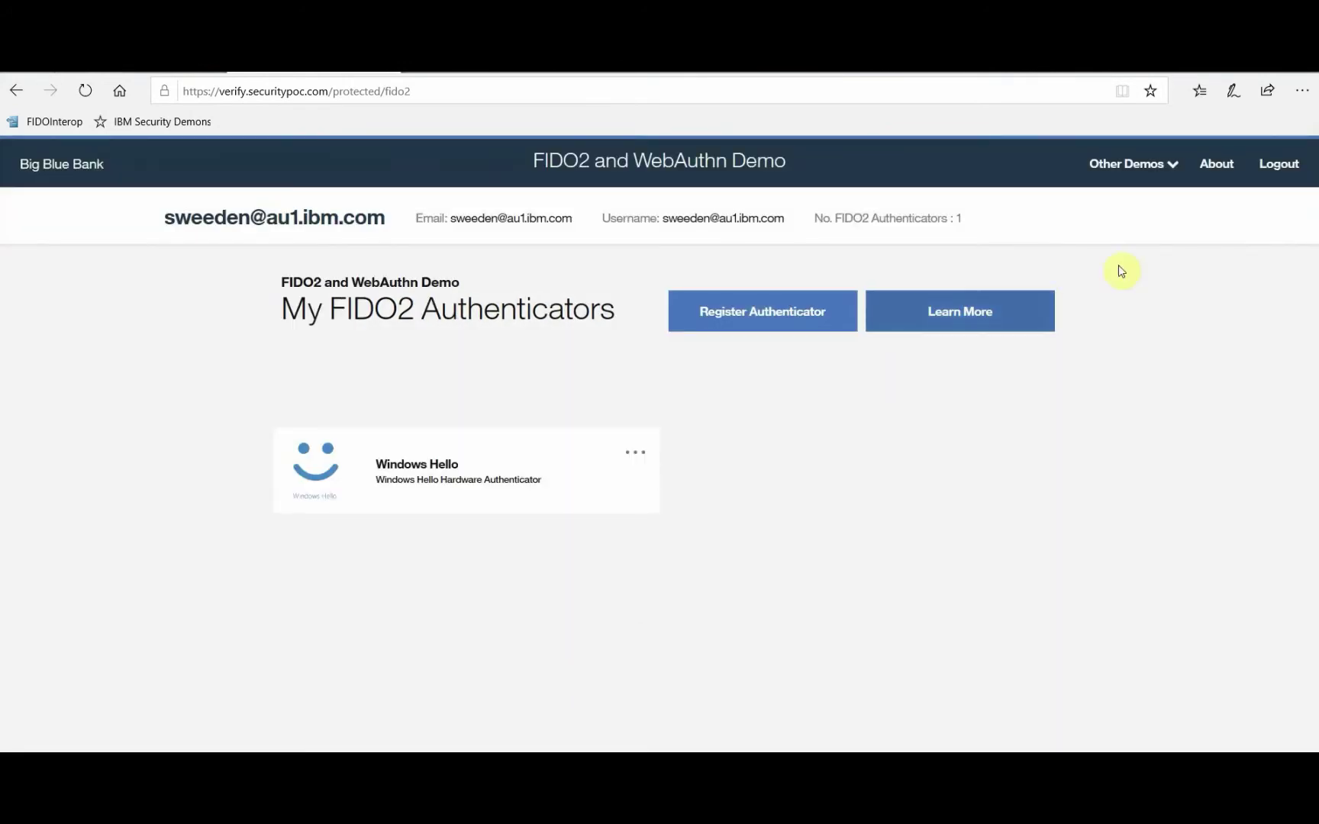
# Step: Log out, then sign back in username-less via FIDO2 Login, confirming with Windows Hello
pyautogui.click(1279, 168)
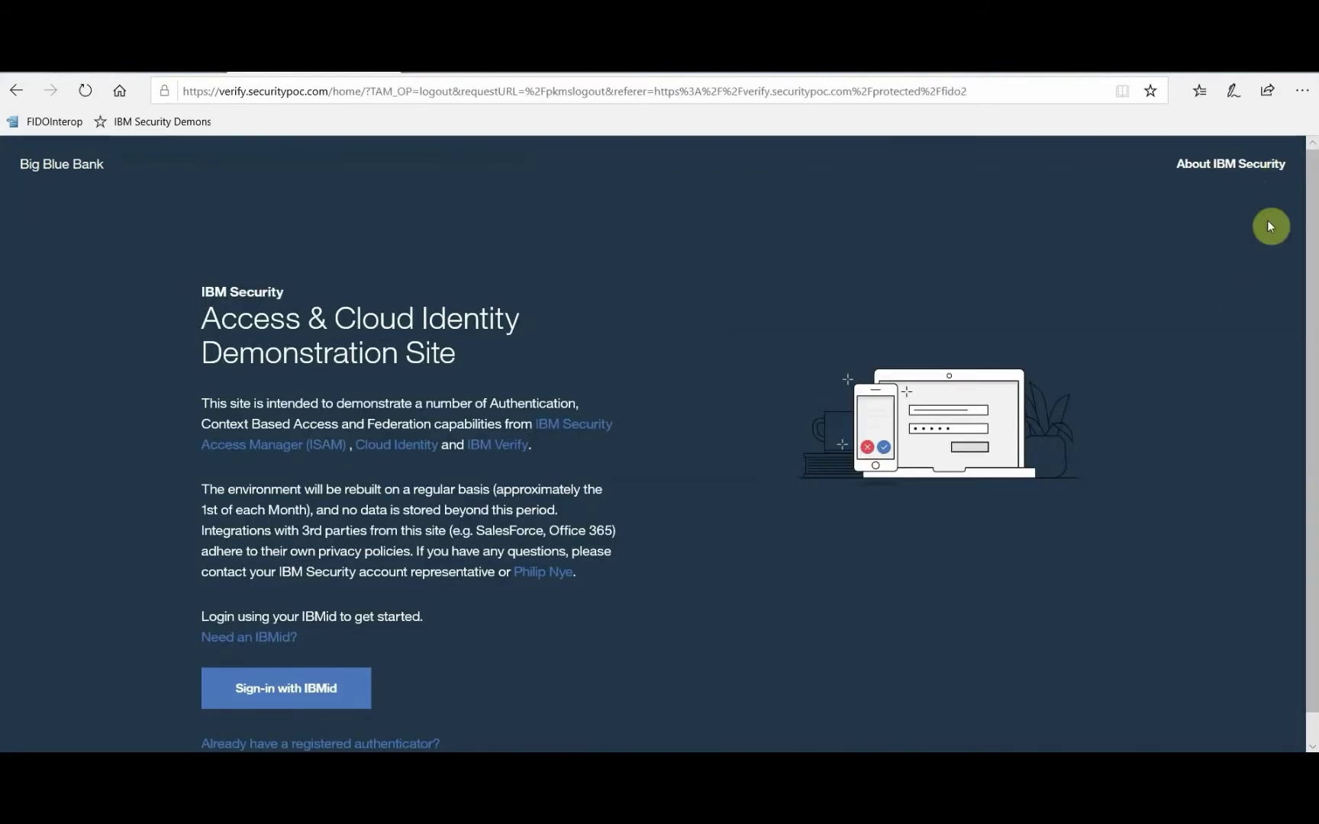
pyautogui.click(393, 742)
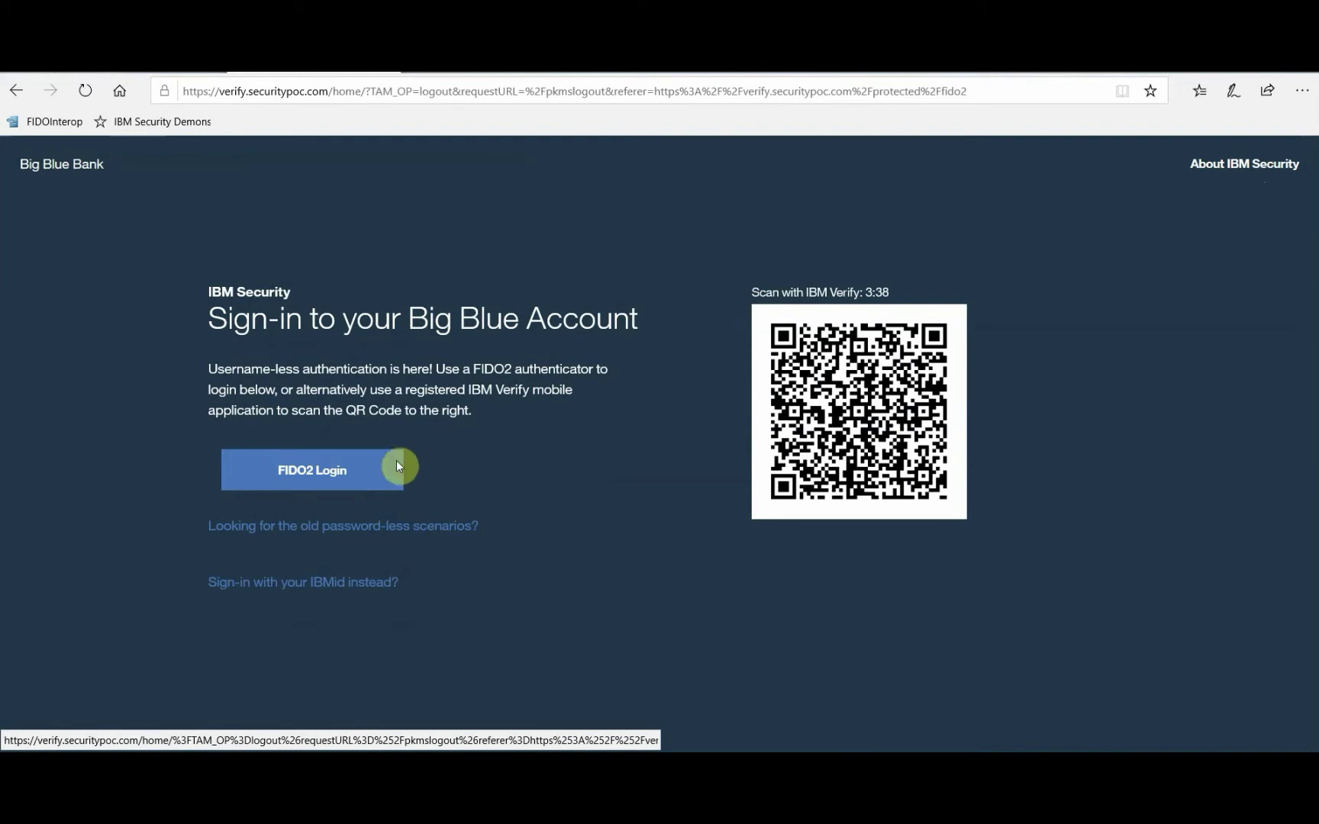
pyautogui.click(361, 466)
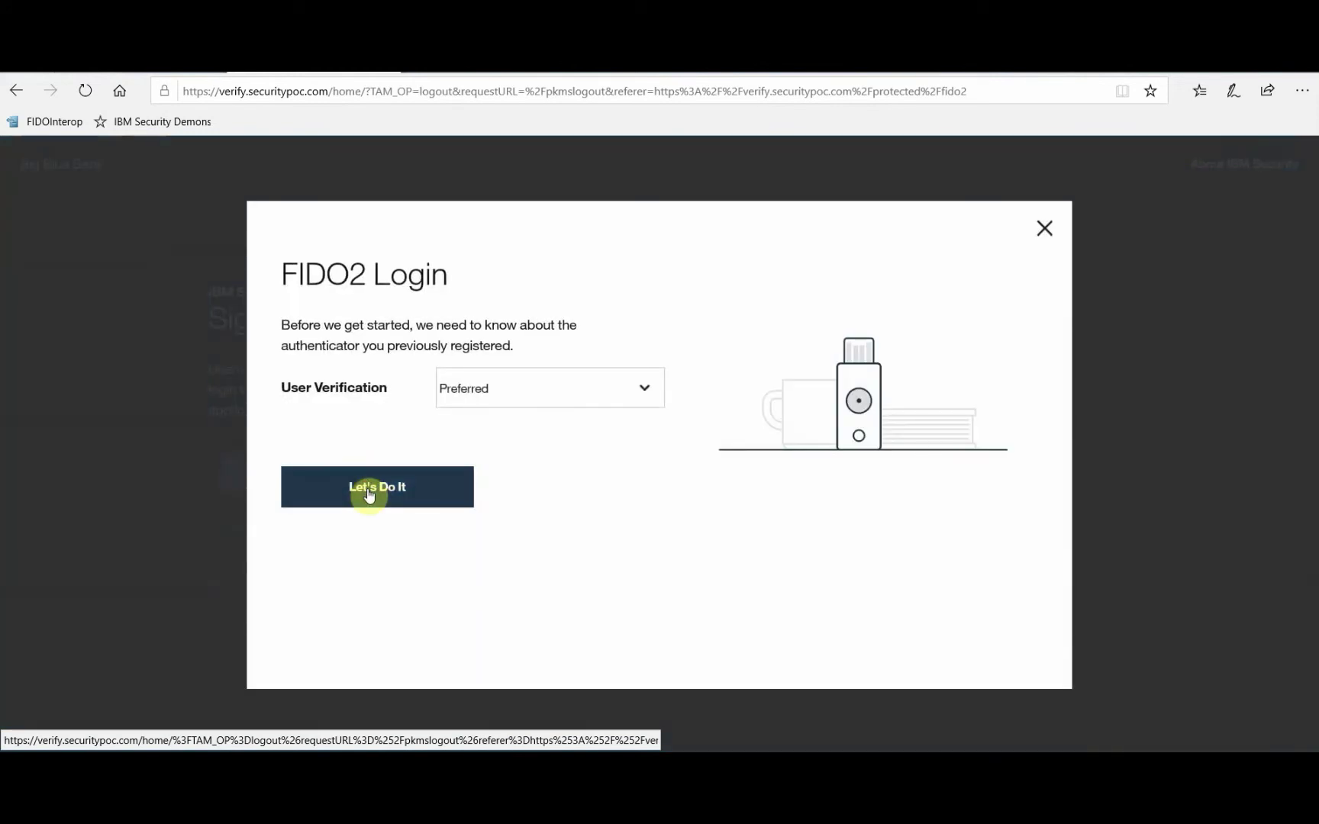
pyautogui.click(371, 492)
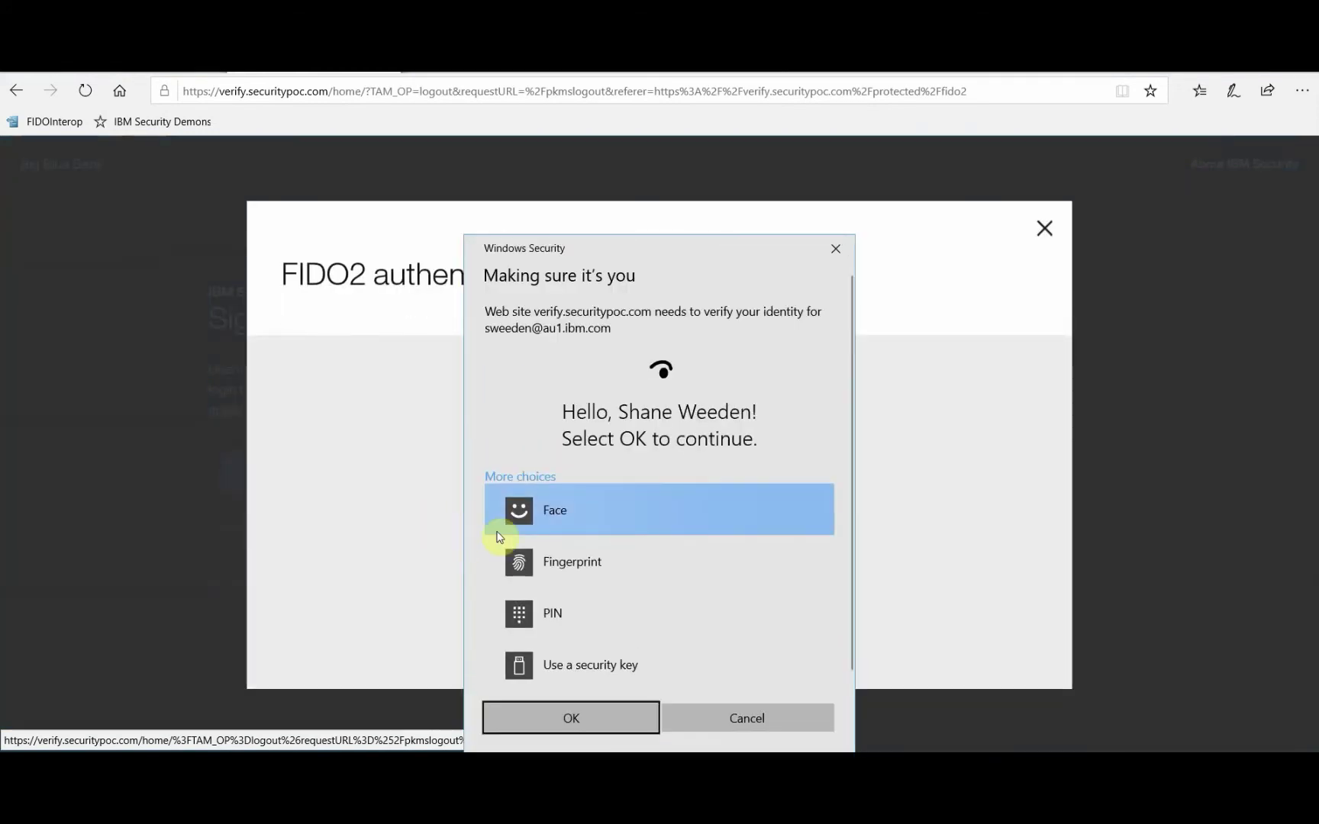
pyautogui.click(599, 720)
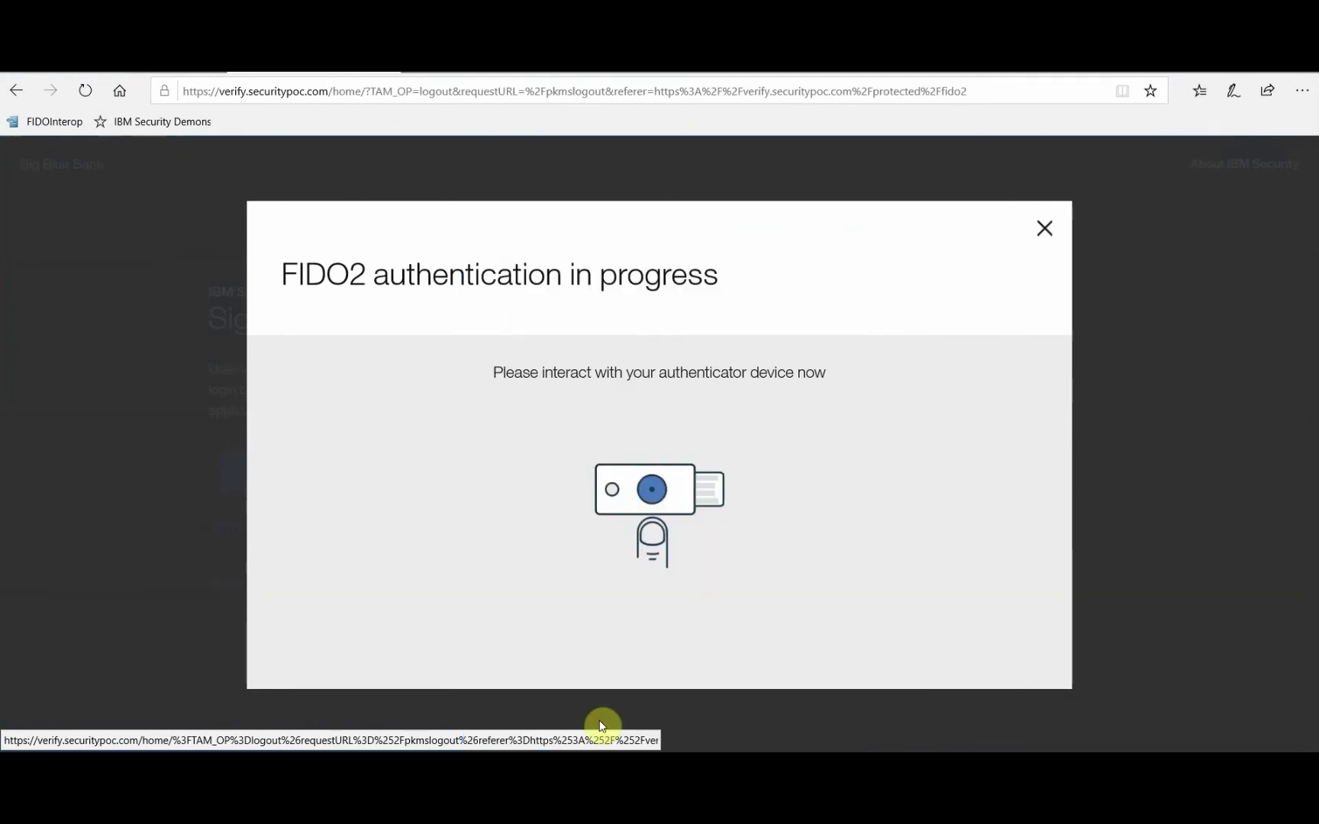